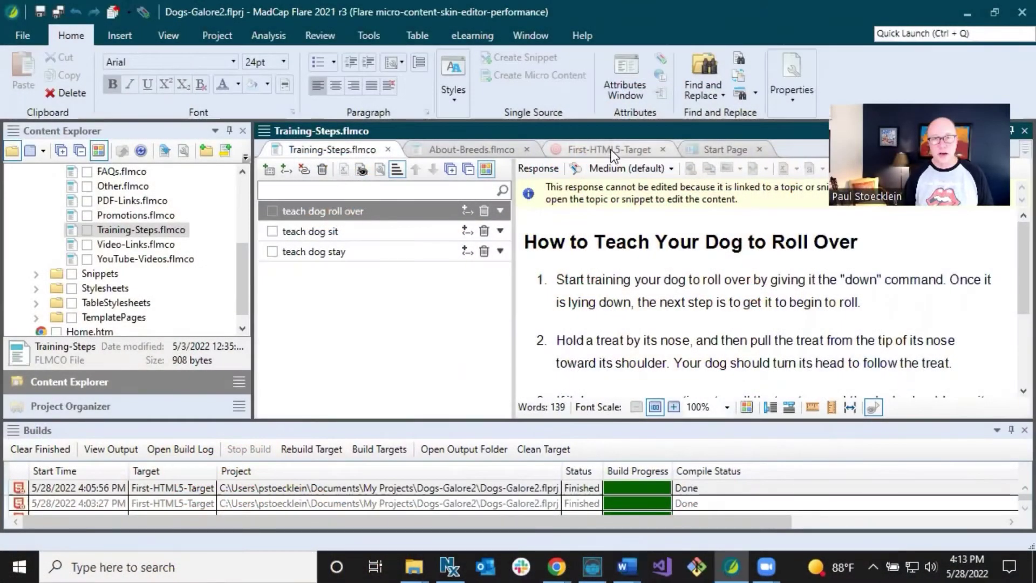
In First-HTML5-Target's search settings, delete About-Breeds.flmco from the featured snippet files, leaving Training-Steps.flmco.
click(611, 150)
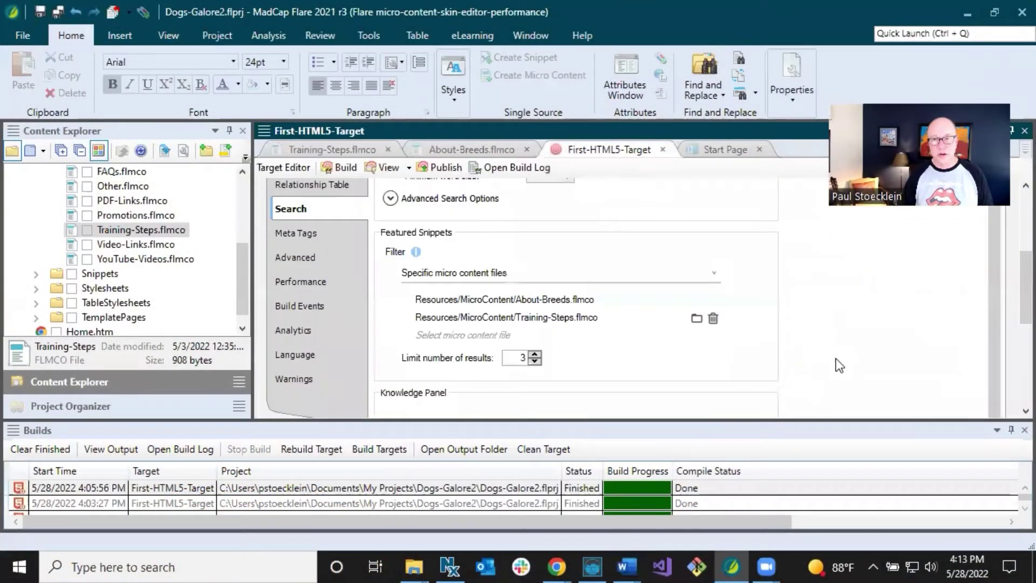
click(1011, 430)
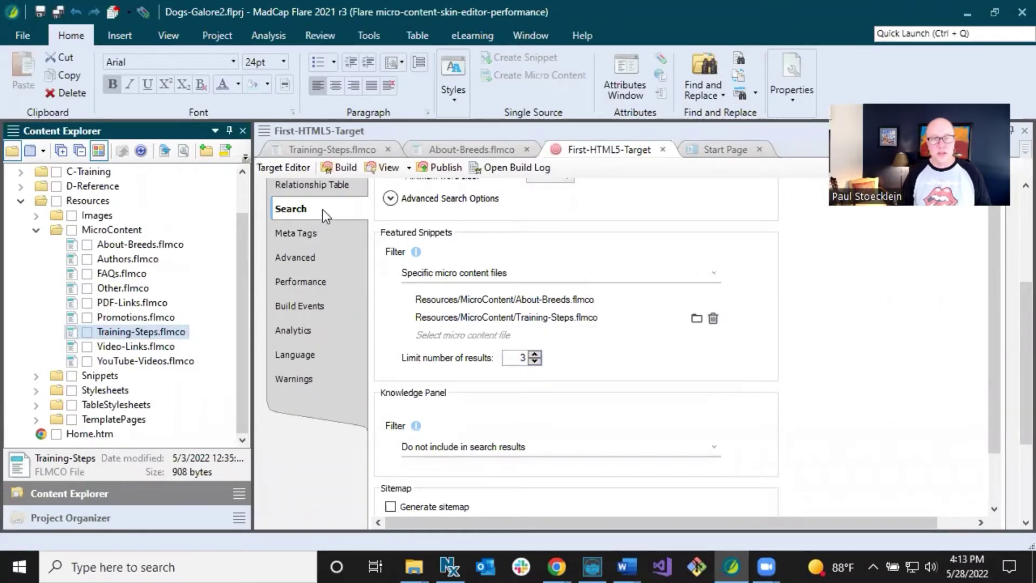
scroll(400, 324, down, 2)
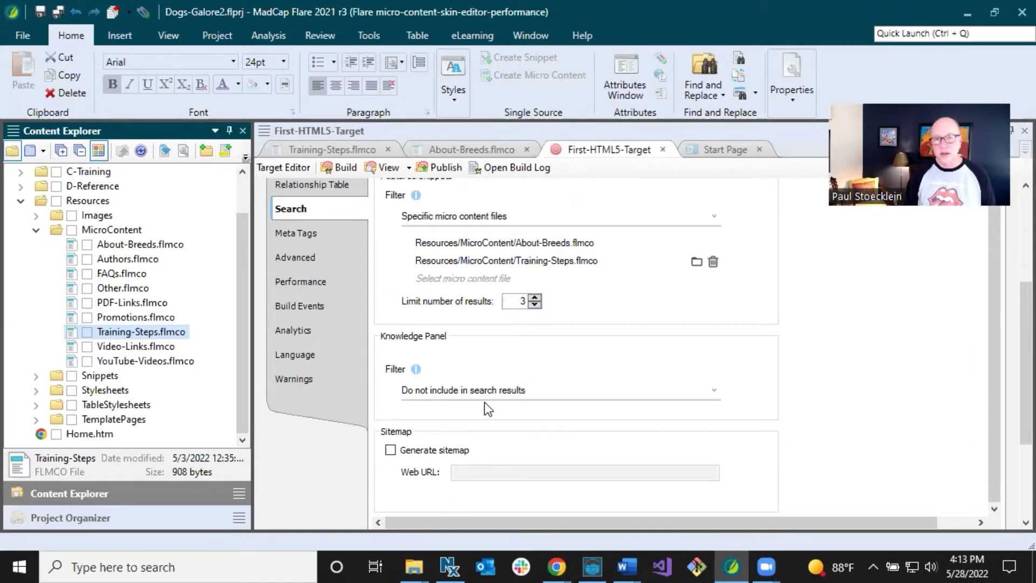
click(530, 391)
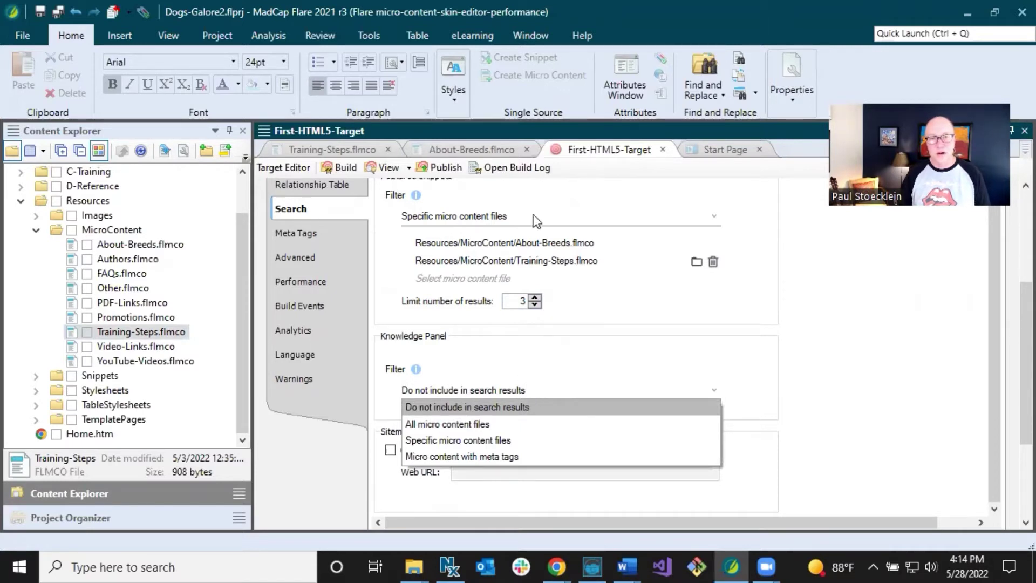
click(595, 209)
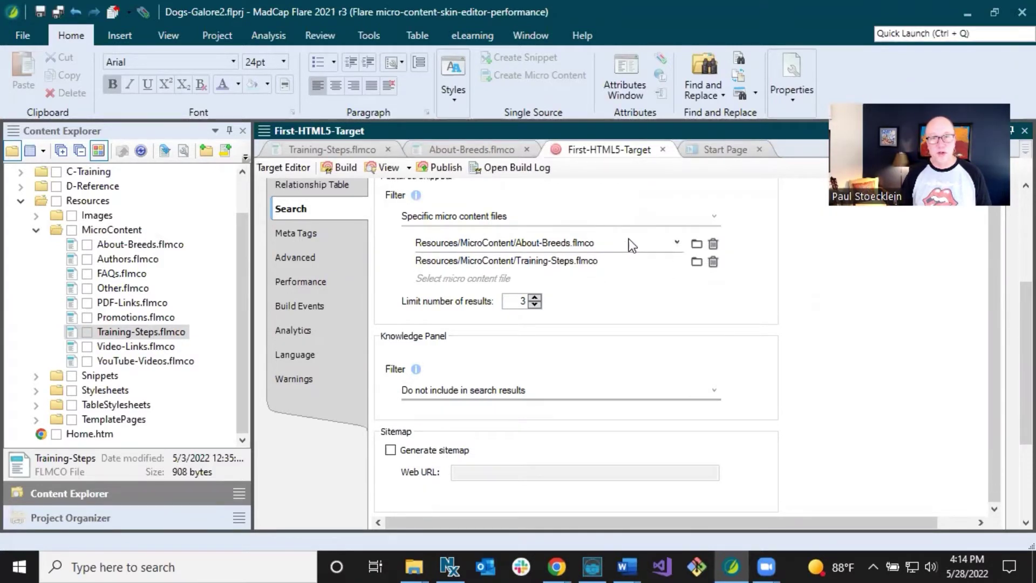
click(713, 242)
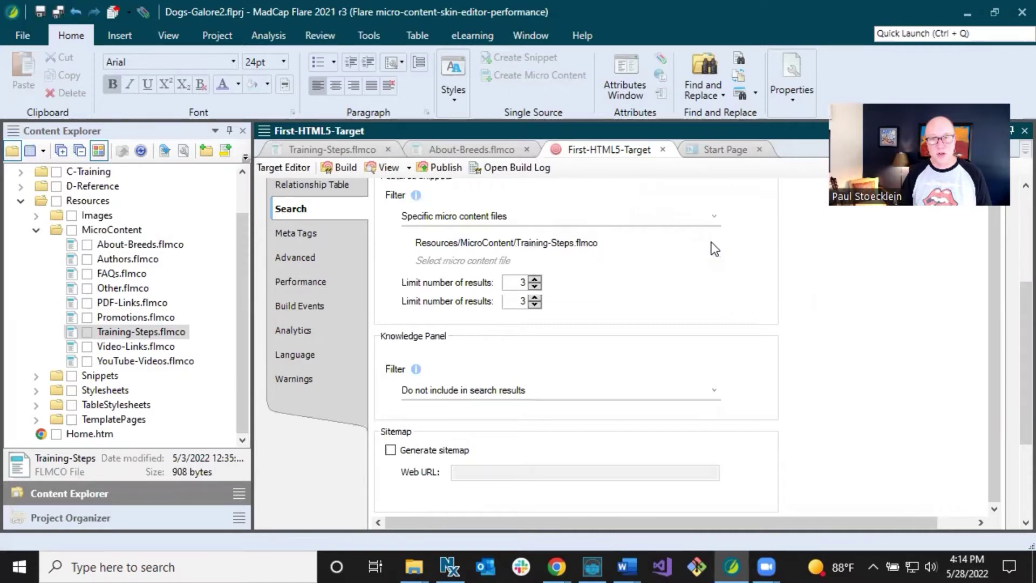
Remove Training-Steps.flmco and set the Featured Snippets Filter to 'Do not include'.
click(713, 261)
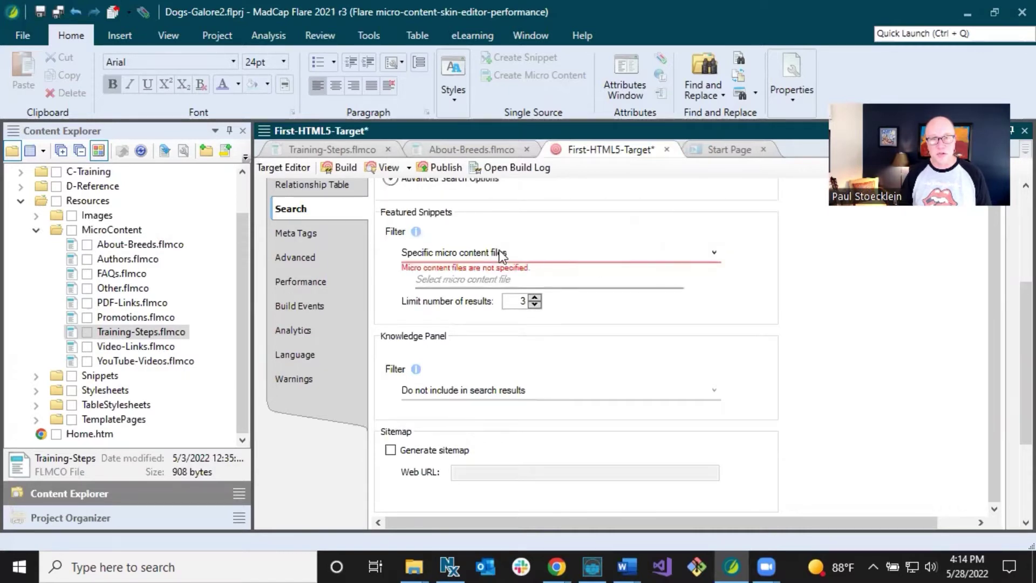
click(470, 257)
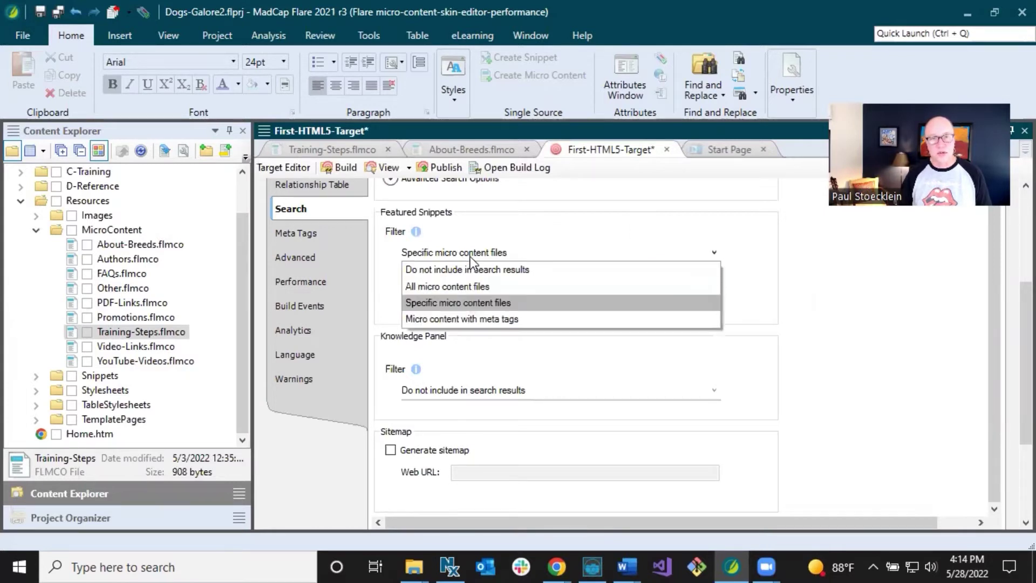
click(458, 271)
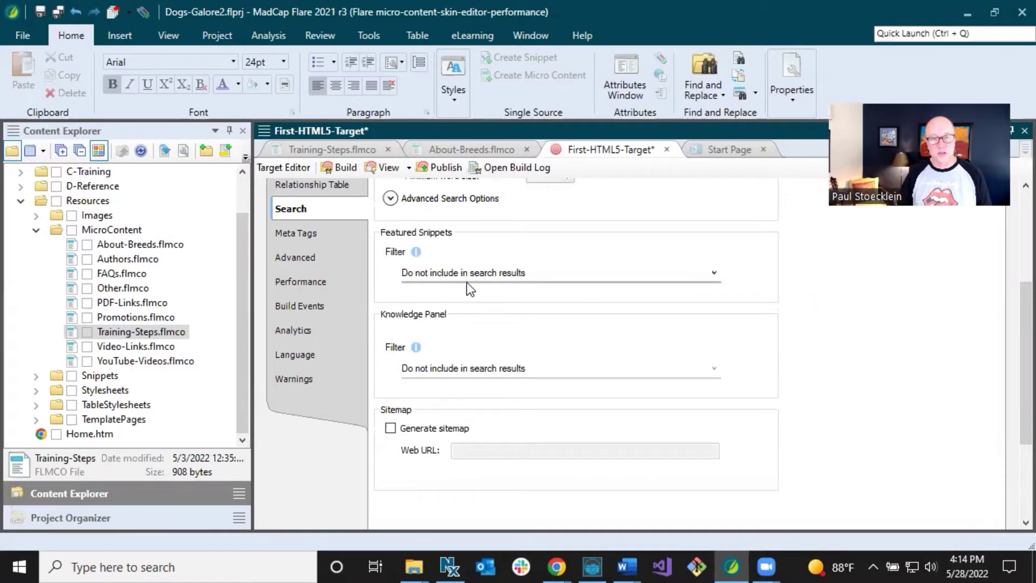
Limit the Knowledge Panel Filter to specific files: About-Breeds.flmco and Training-Steps.flmco.
click(475, 369)
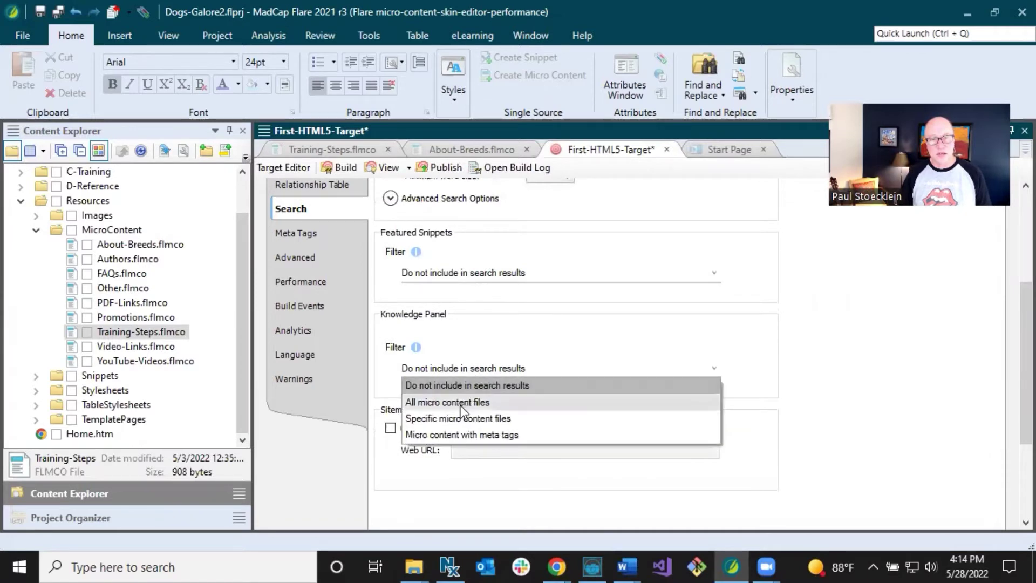
click(458, 419)
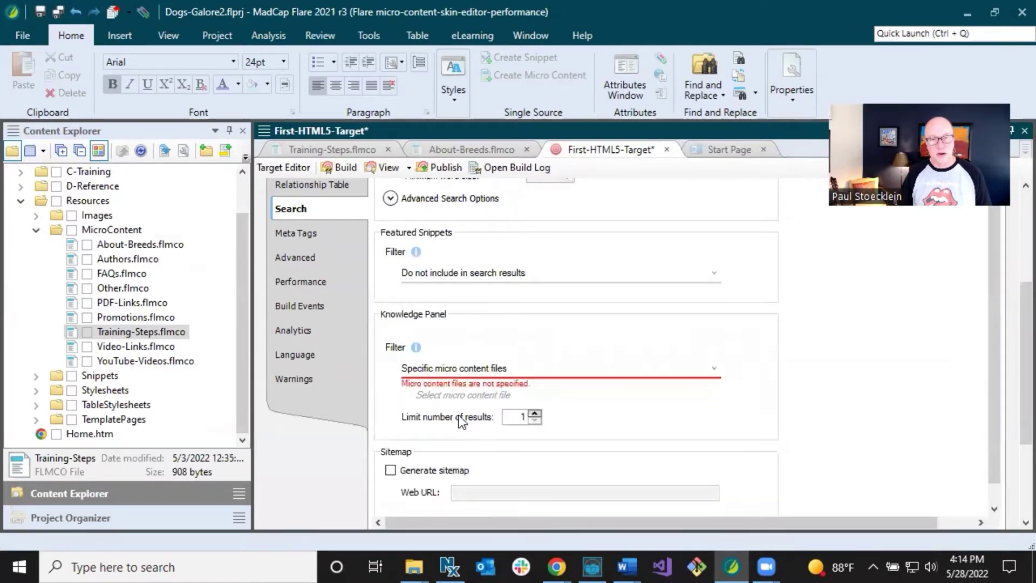
click(466, 395)
click(468, 410)
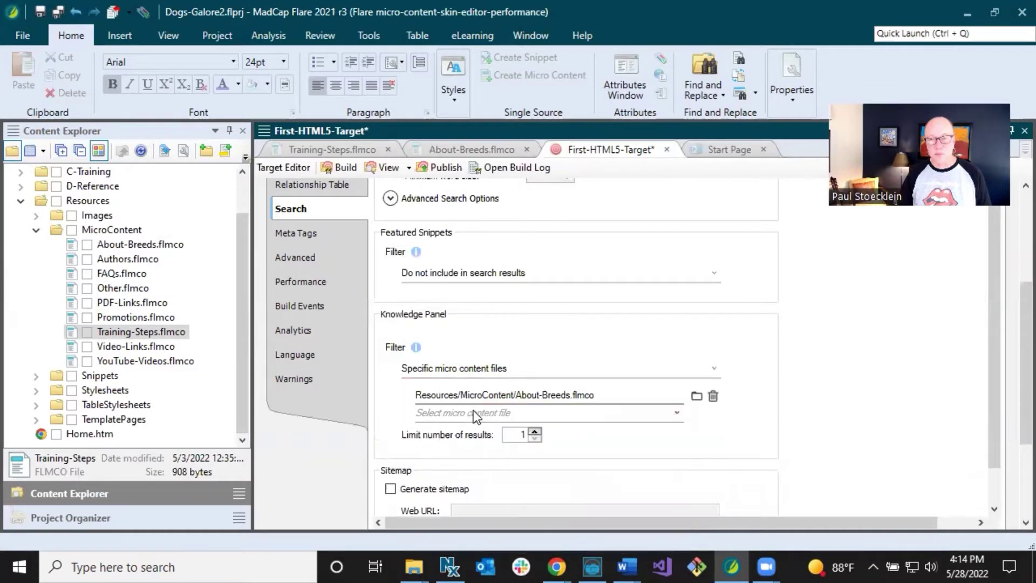
click(476, 413)
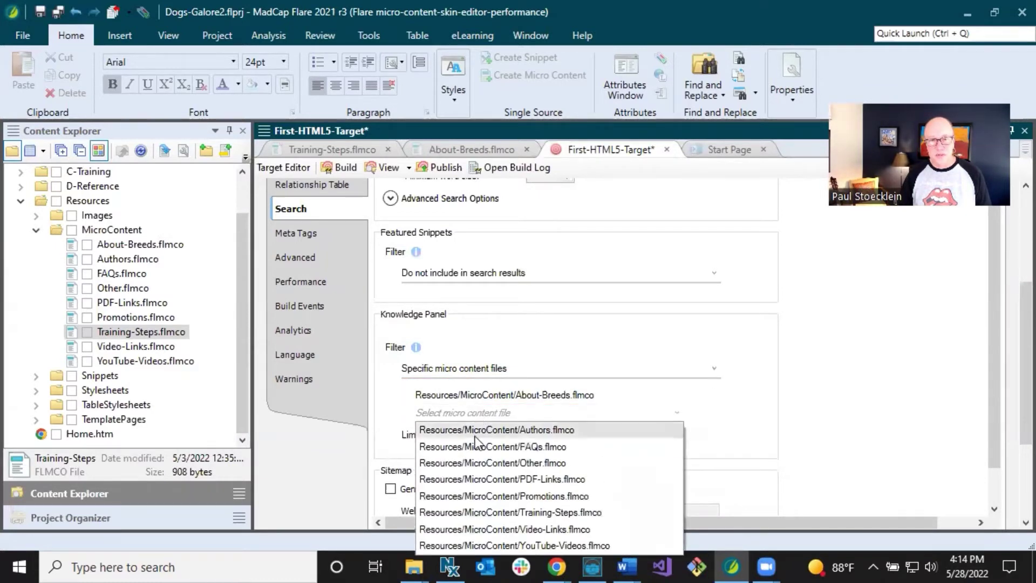
click(477, 512)
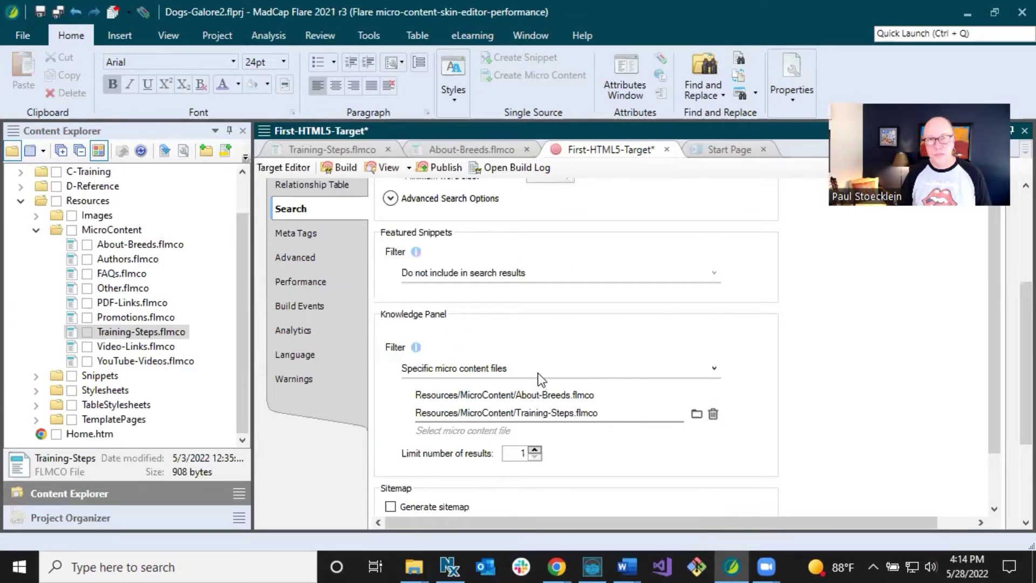
Save the project, build First-HTML5-Target, and open the Dogs Galore output in the browser.
click(47, 9)
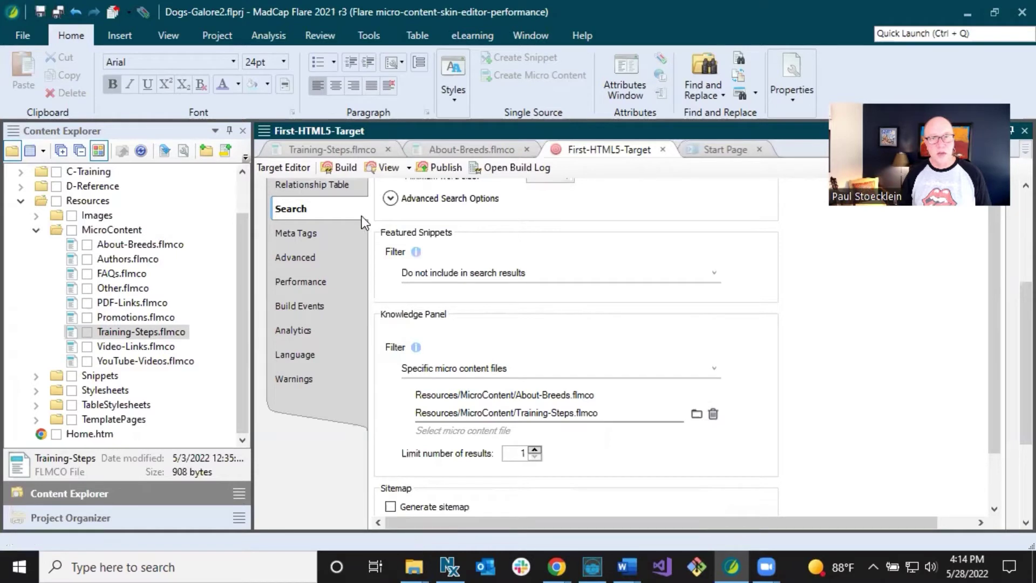
click(351, 169)
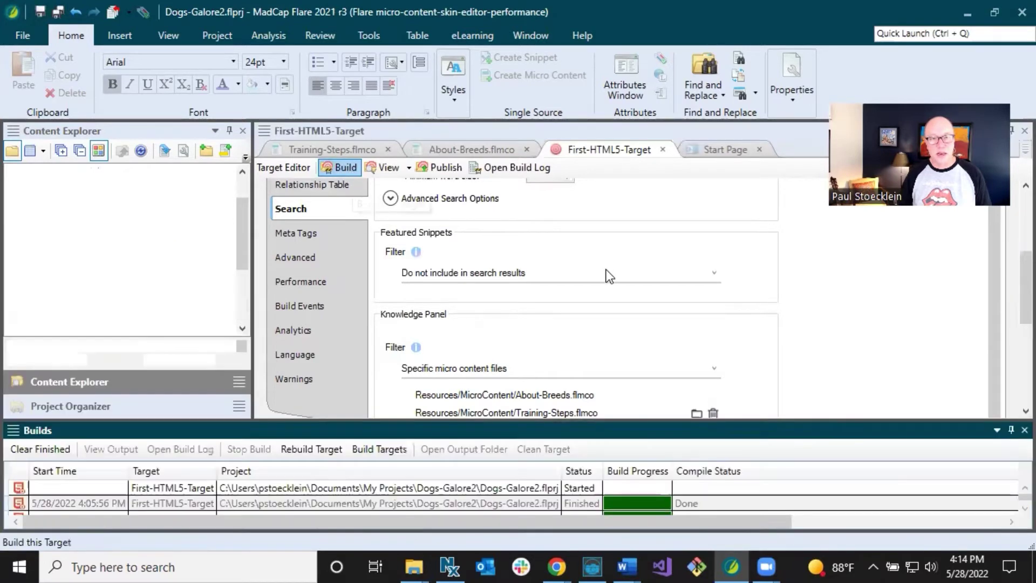
click(372, 507)
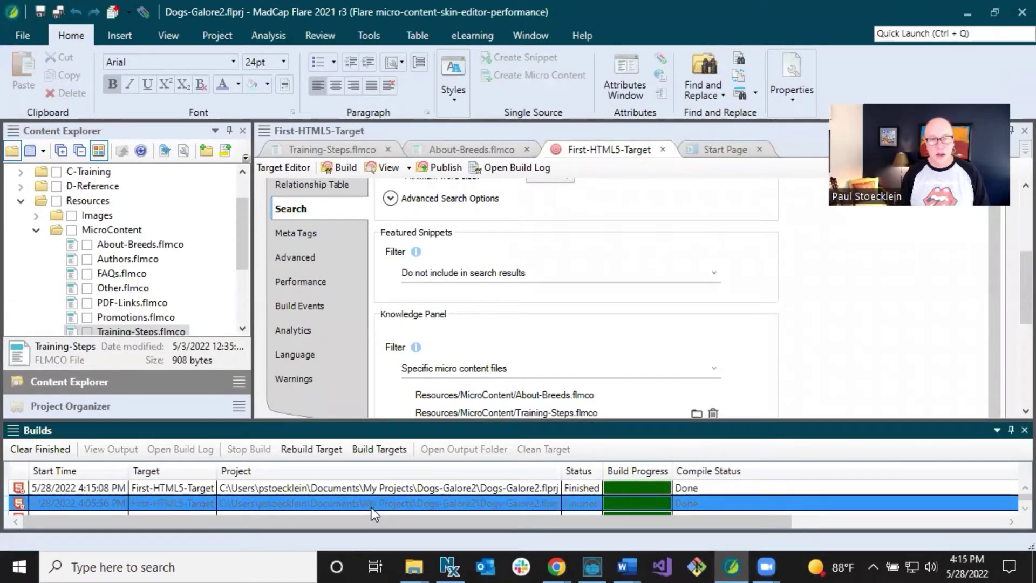
double_click(376, 487)
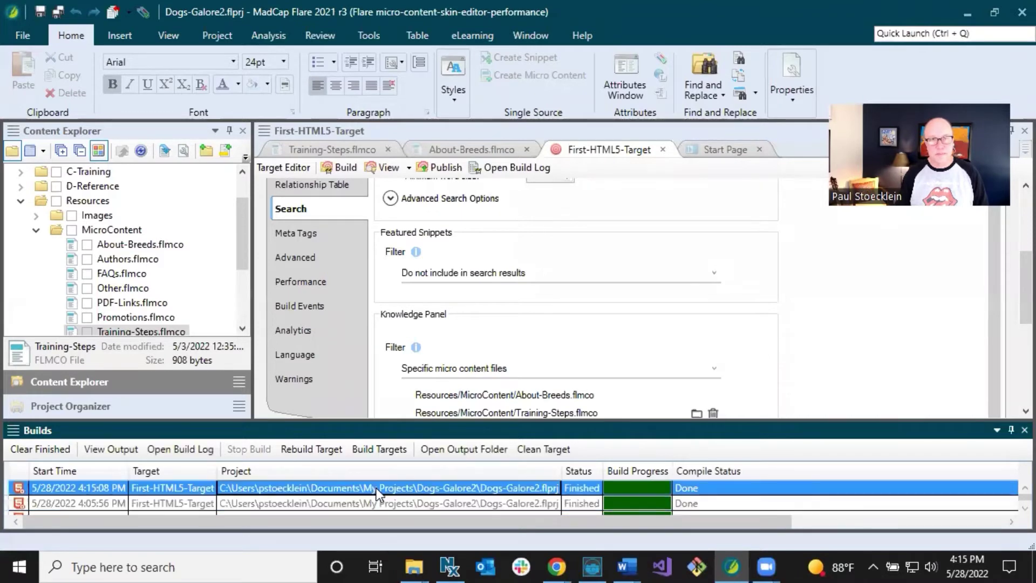
click(413, 294)
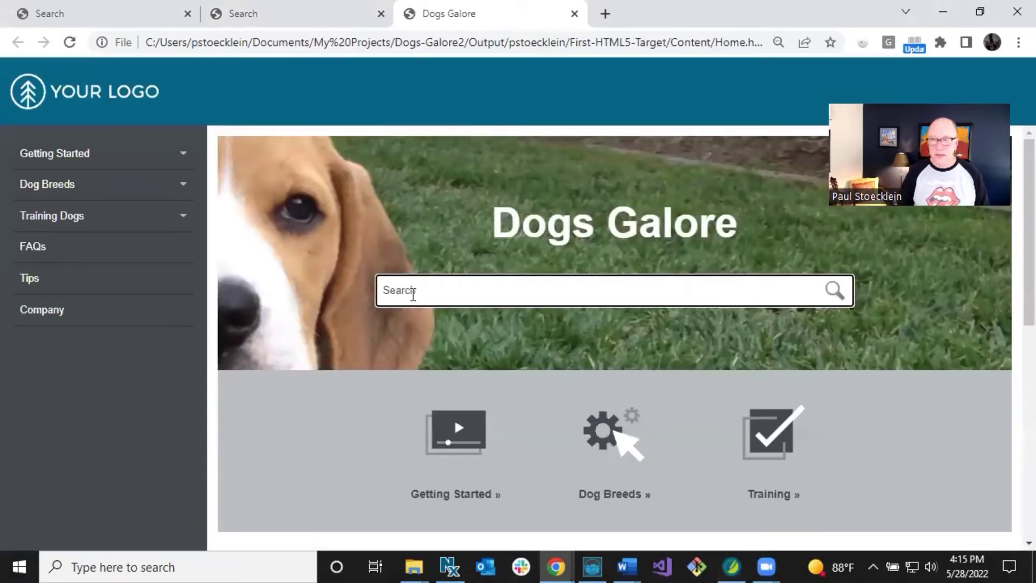
Search the Dogs Galore site for 'retriever' and scroll through the results.
text(retriever)
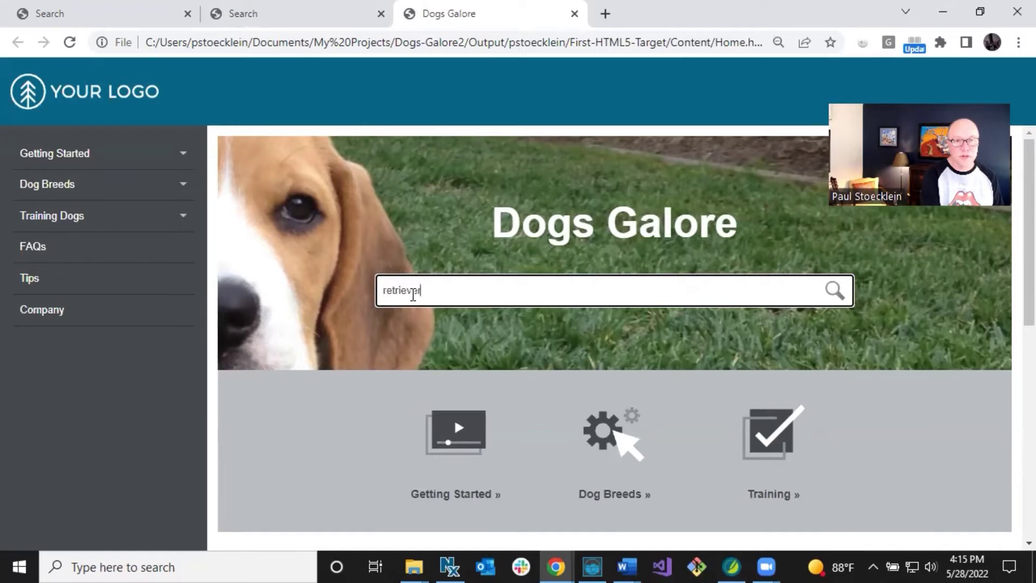
key(Return)
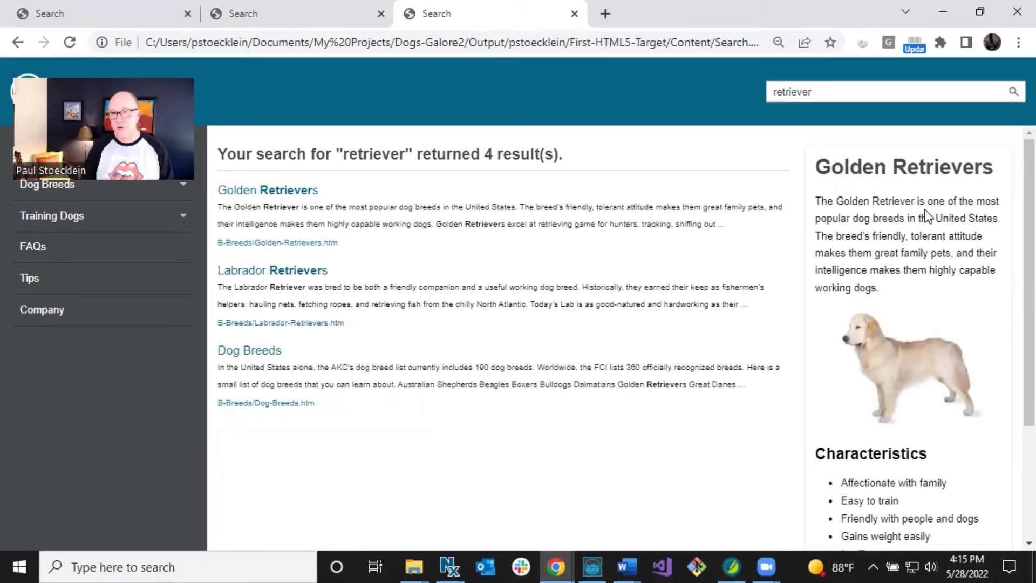
scroll(1015, 247, down, 3)
scroll(1013, 259, up, 3)
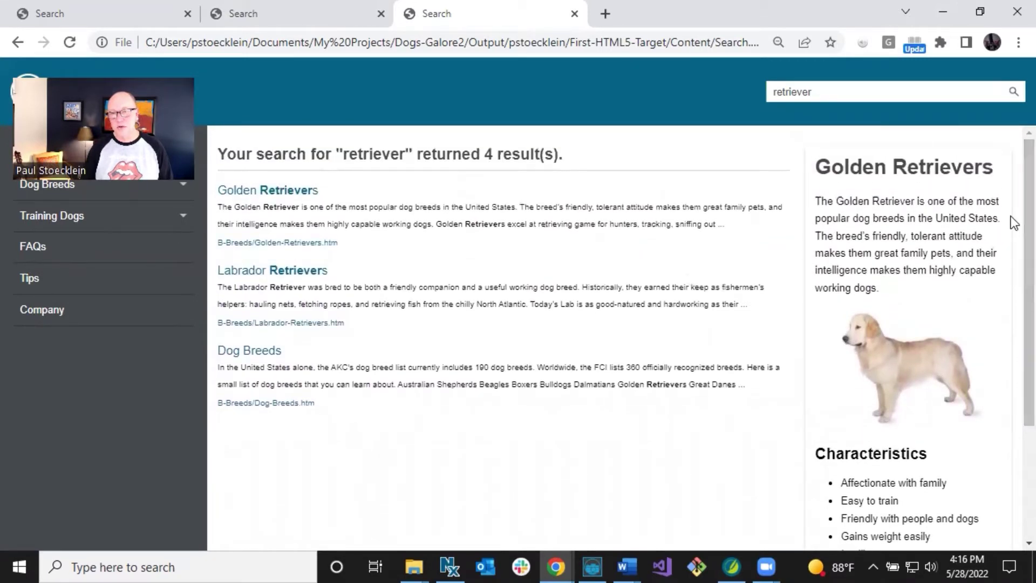
scroll(1012, 202, down, 3)
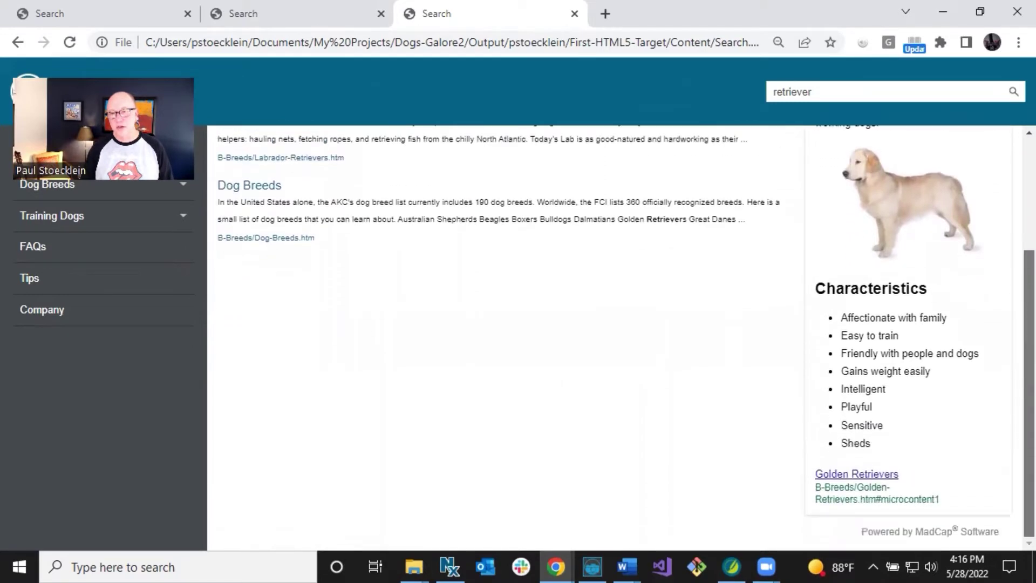
scroll(1011, 237, up, 3)
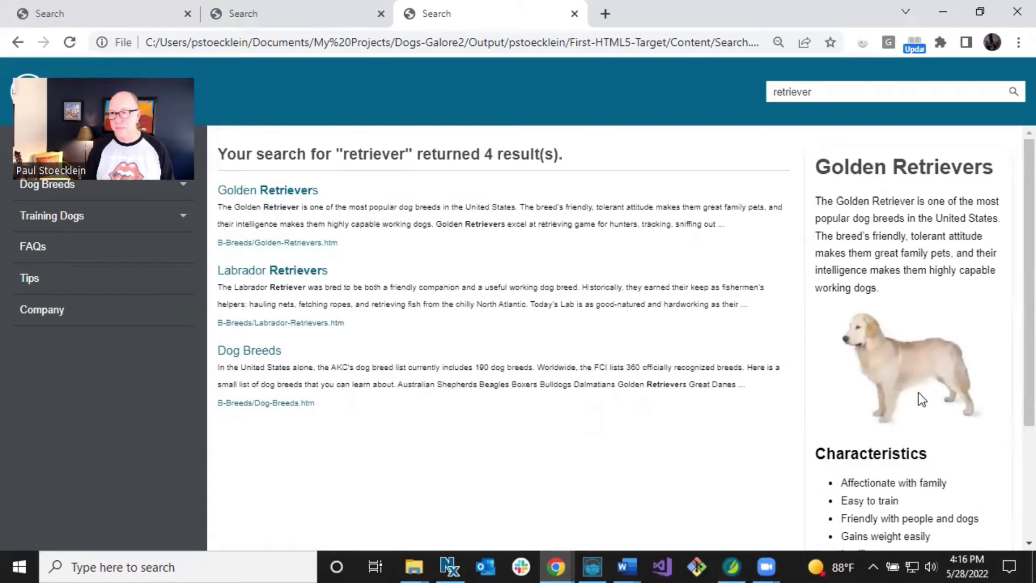
Replace the query with 'roll over' to see its 2 results and knowledge panel, then return to Flare.
drag(828, 89, 662, 102)
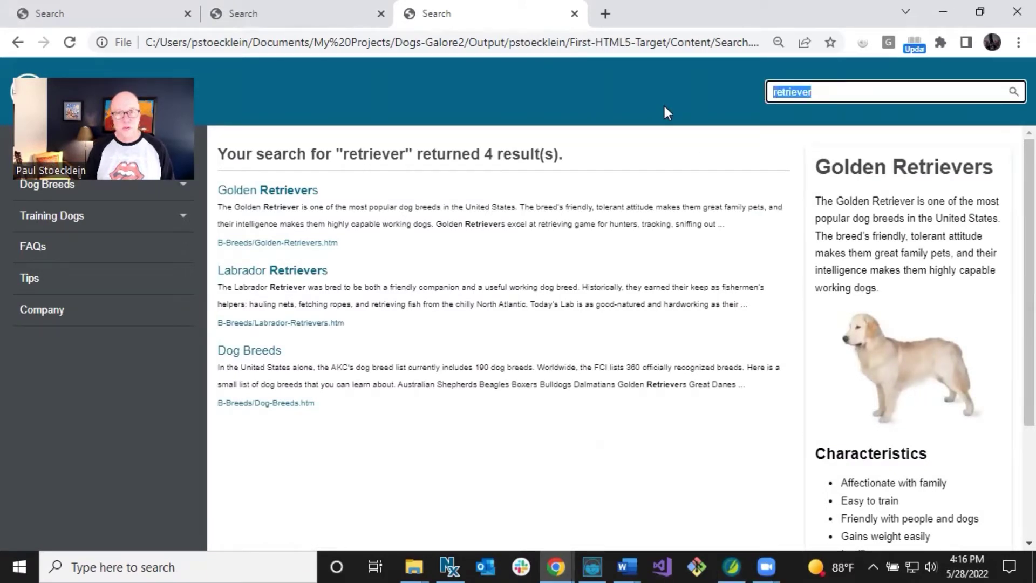
text(roll)
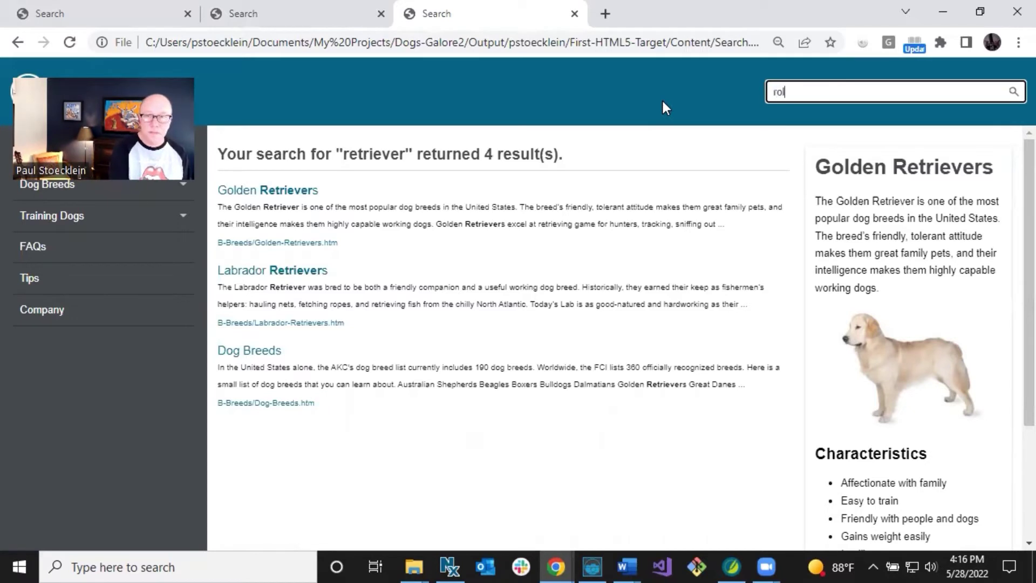
text( over)
key(Return)
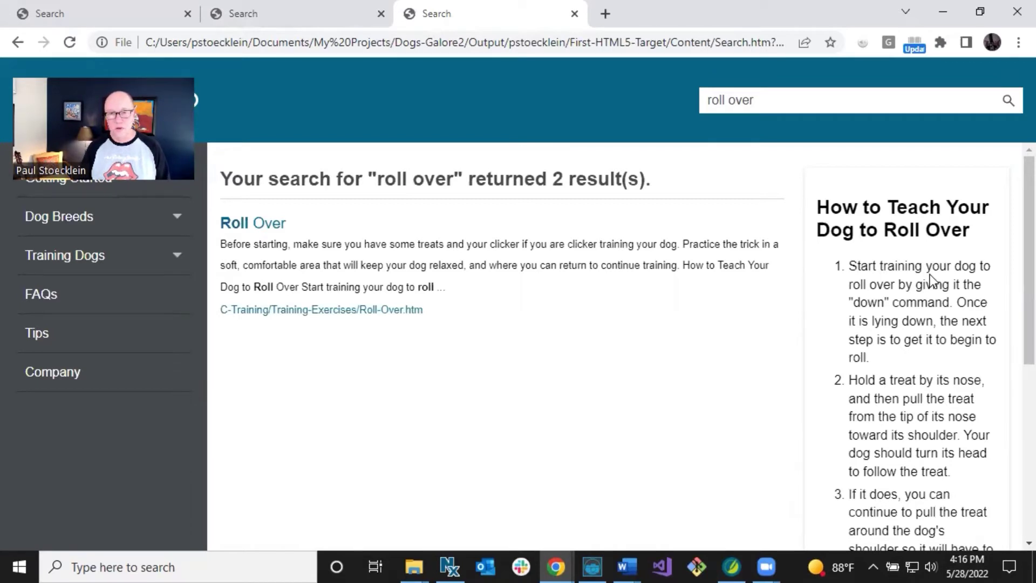
click(730, 566)
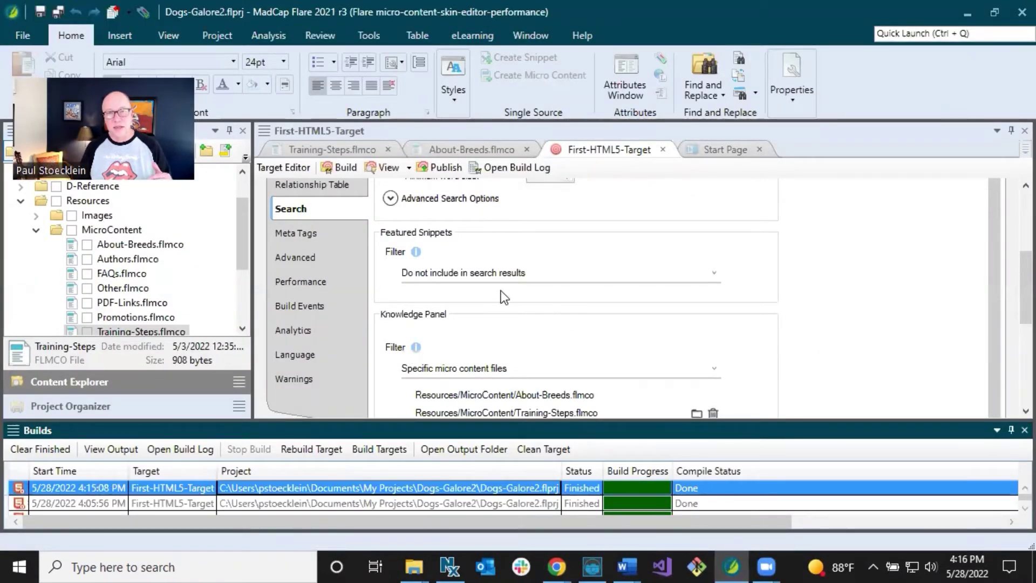
Set the Featured Snippets Filter to specific micro content files using YouTube-Videos.flmco.
click(469, 274)
click(469, 275)
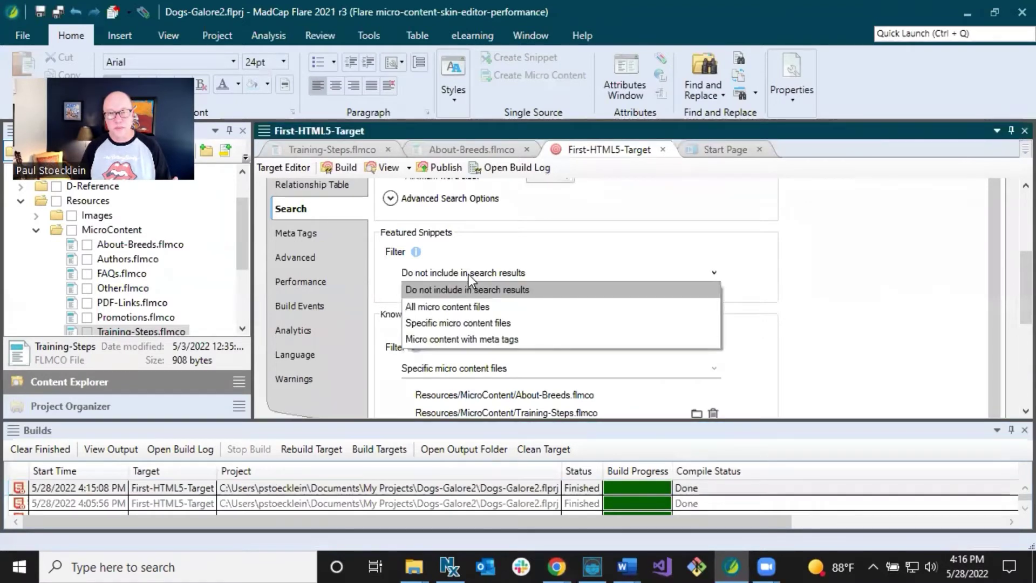
click(452, 321)
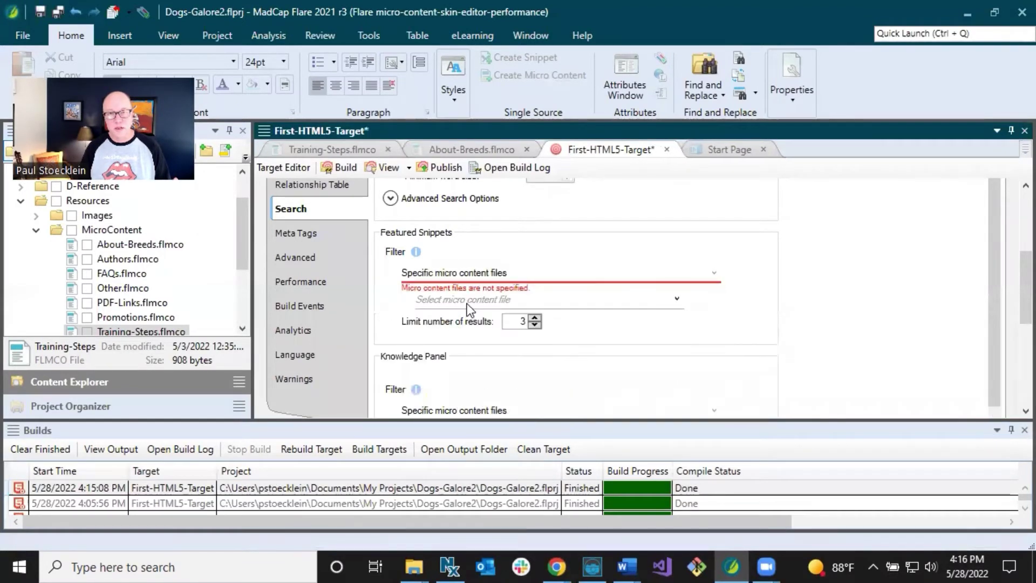
click(468, 302)
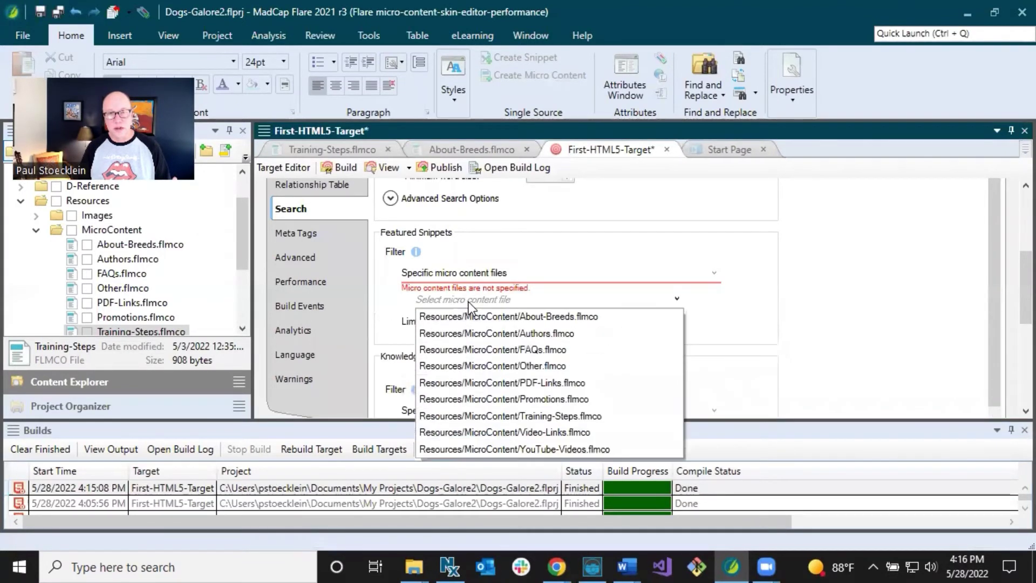
click(477, 448)
Save all, rebuild the target, and open the rebuilt Dogs Galore output in the browser.
click(58, 12)
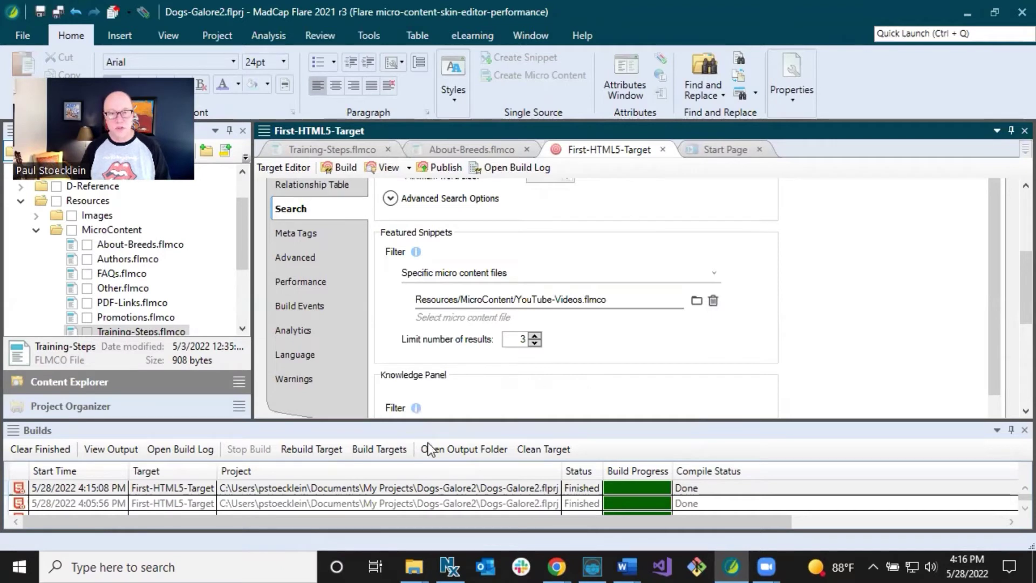
click(313, 449)
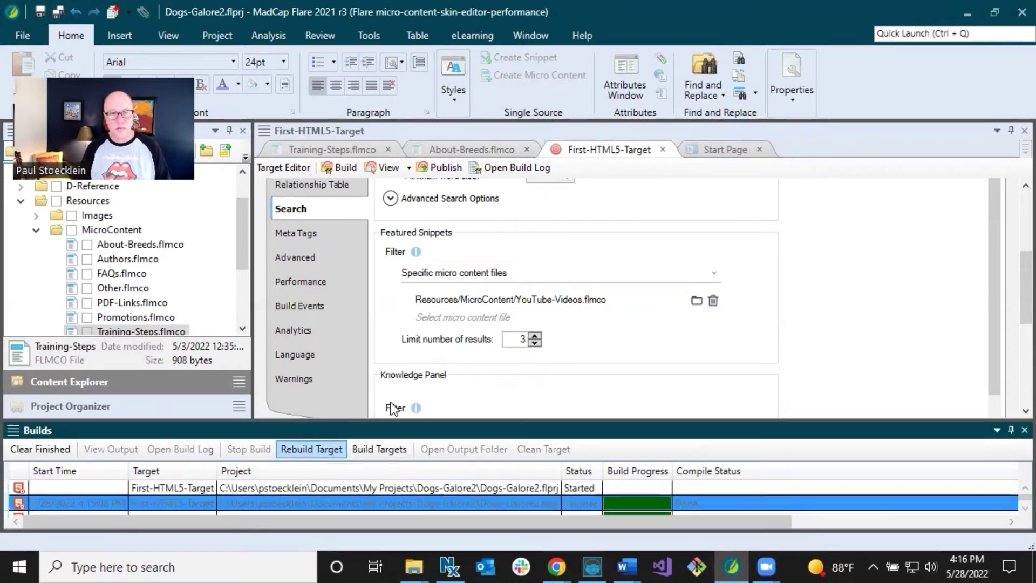
click(456, 485)
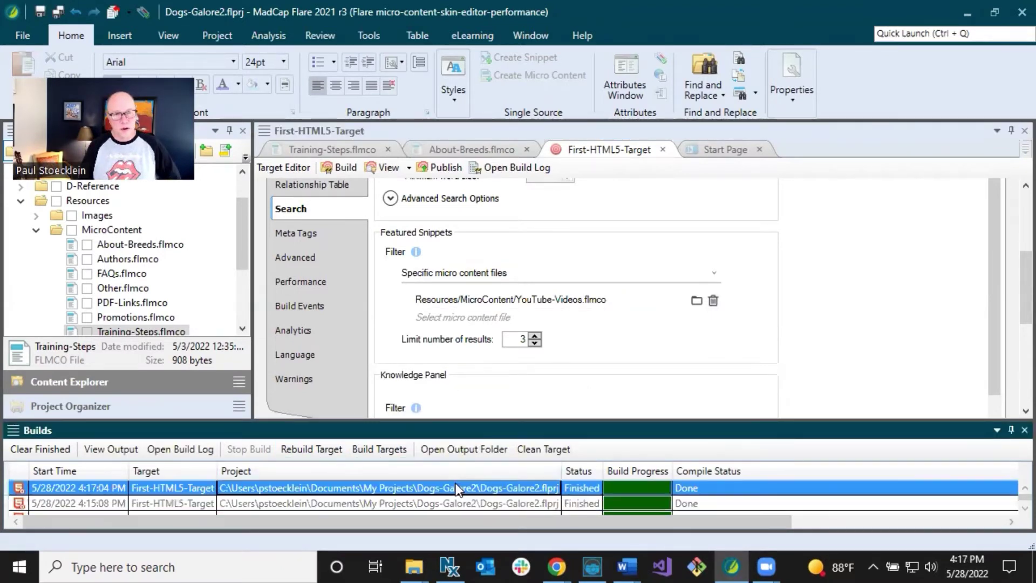
double_click(456, 489)
click(515, 300)
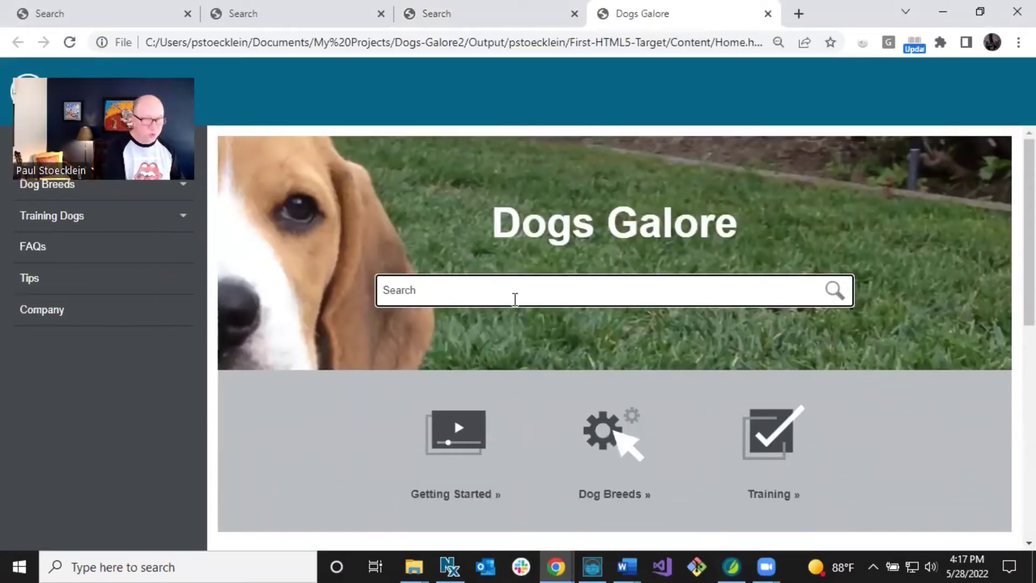
Search for 'roll over', getting 3 results led by a YouTube video snippet, then return to Flare.
text(roll ove)
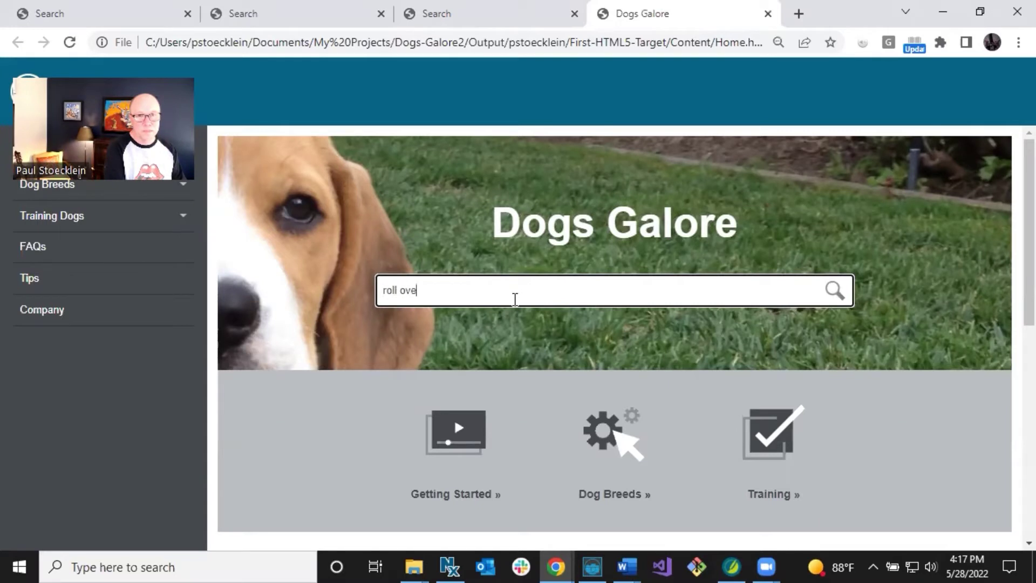
text(r)
key(Return)
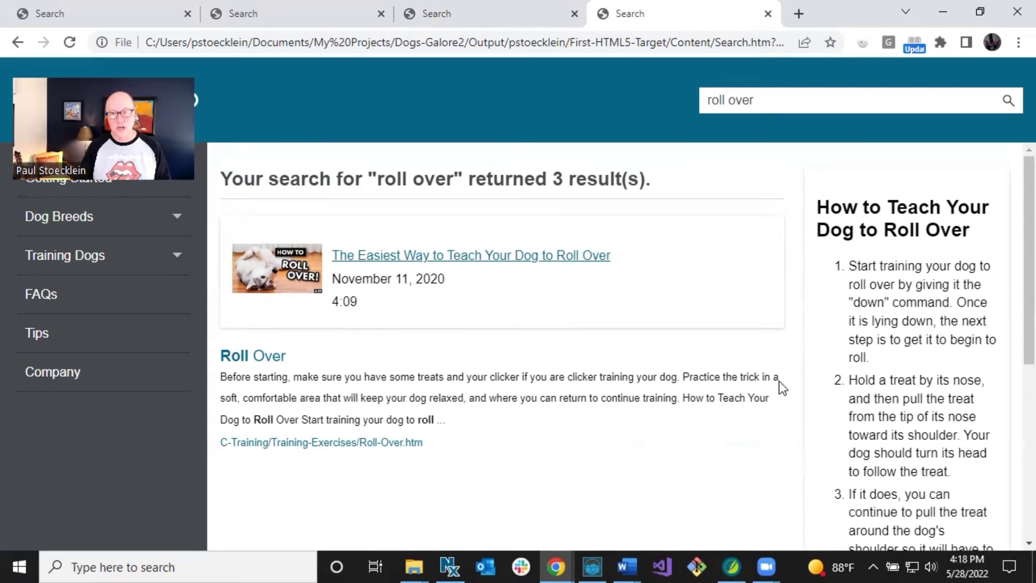
click(737, 561)
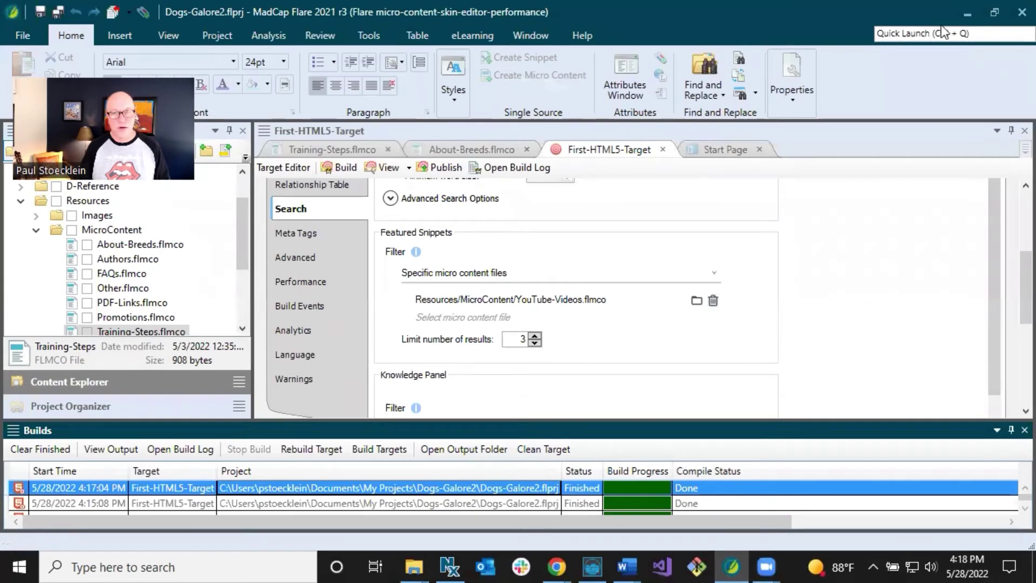
From the Project Organizer's Skins folder, open the Side-Navigation skin in the HTML5 Skin Editor.
click(128, 403)
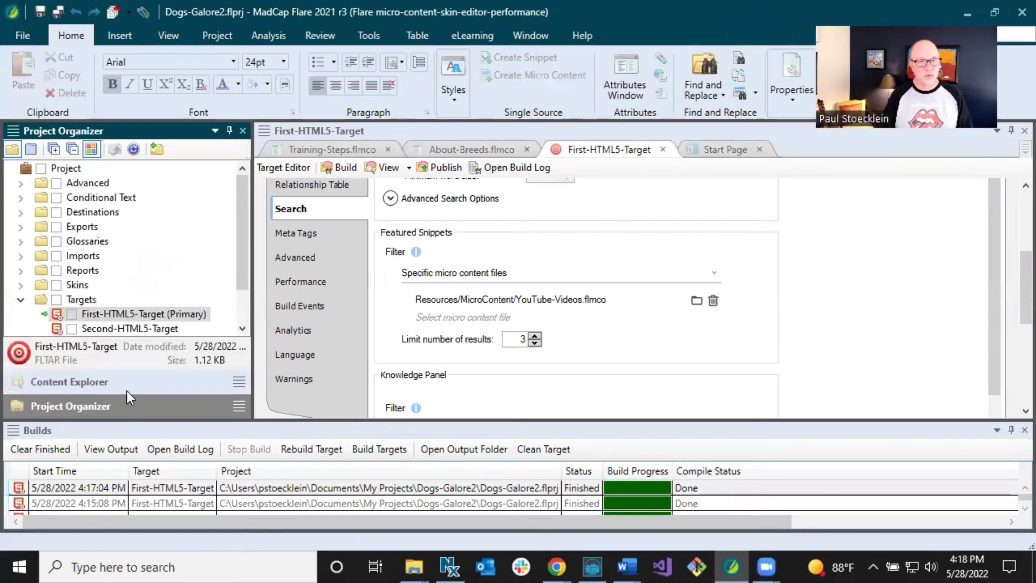
click(21, 286)
click(116, 314)
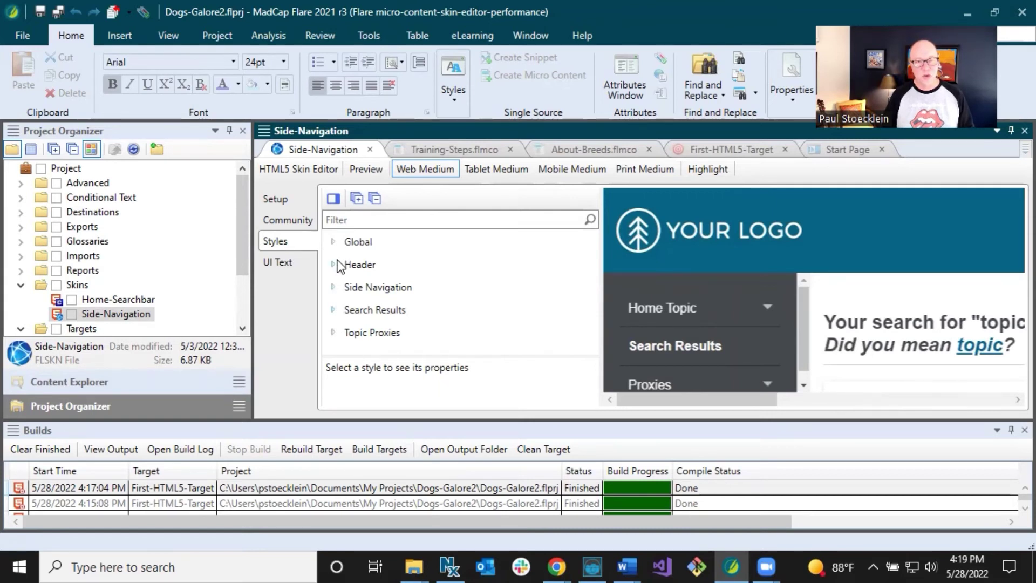
Filter the skin styles for 'knowledge' and set the Knowledge Panel's Position to left.
click(356, 220)
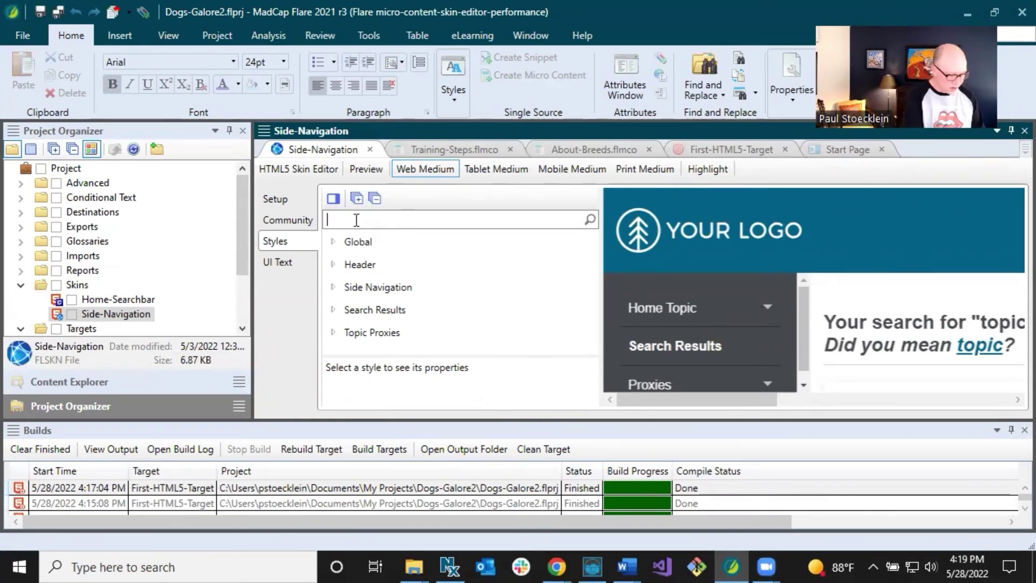
text(knowledge)
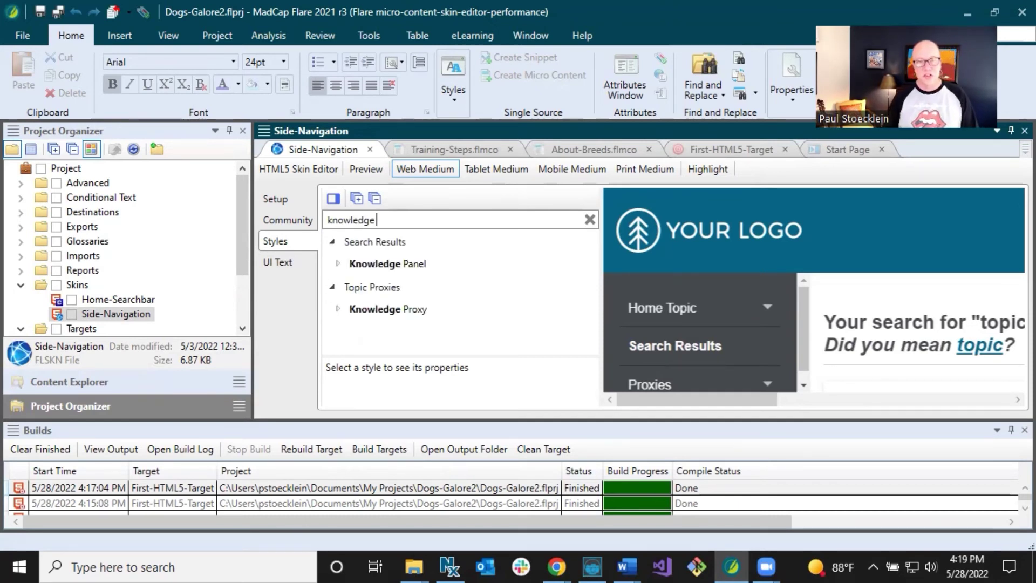
click(386, 265)
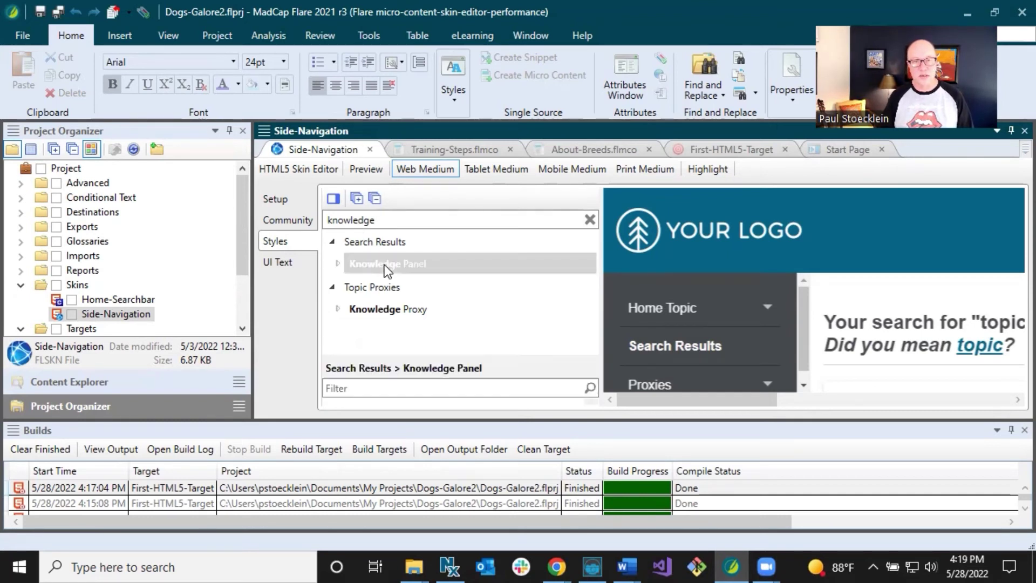
click(1011, 430)
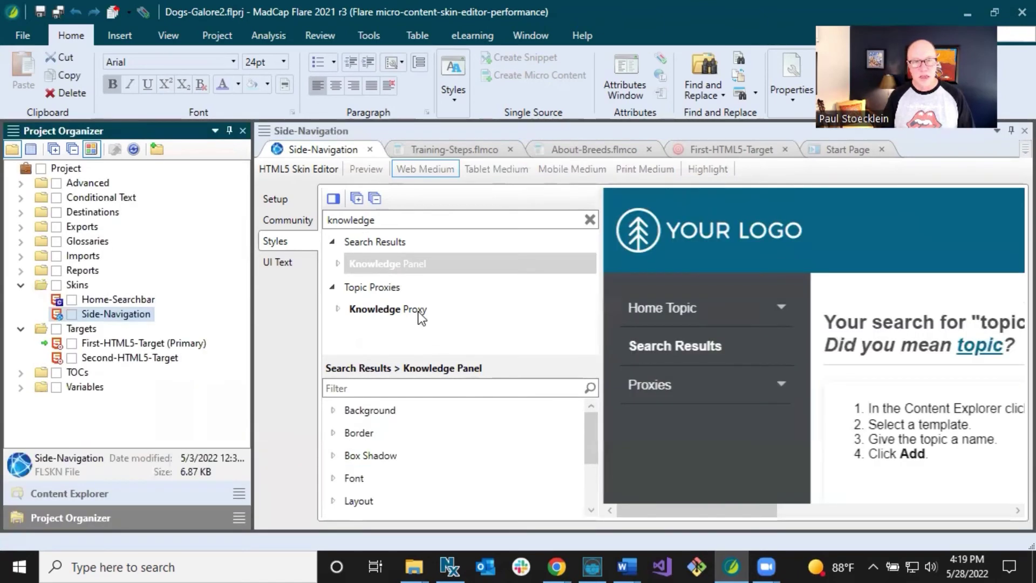
click(394, 265)
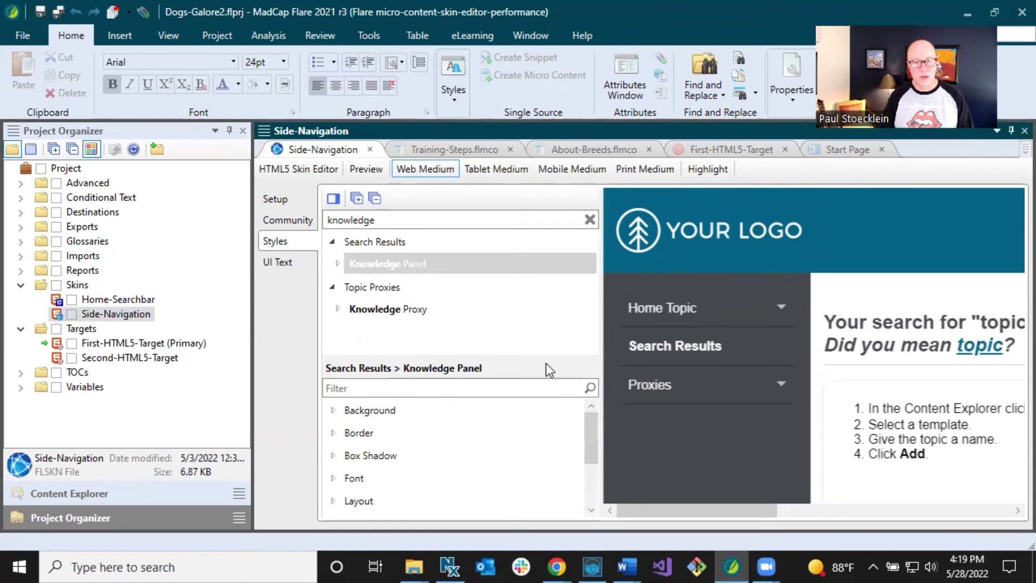
drag(543, 354, 541, 322)
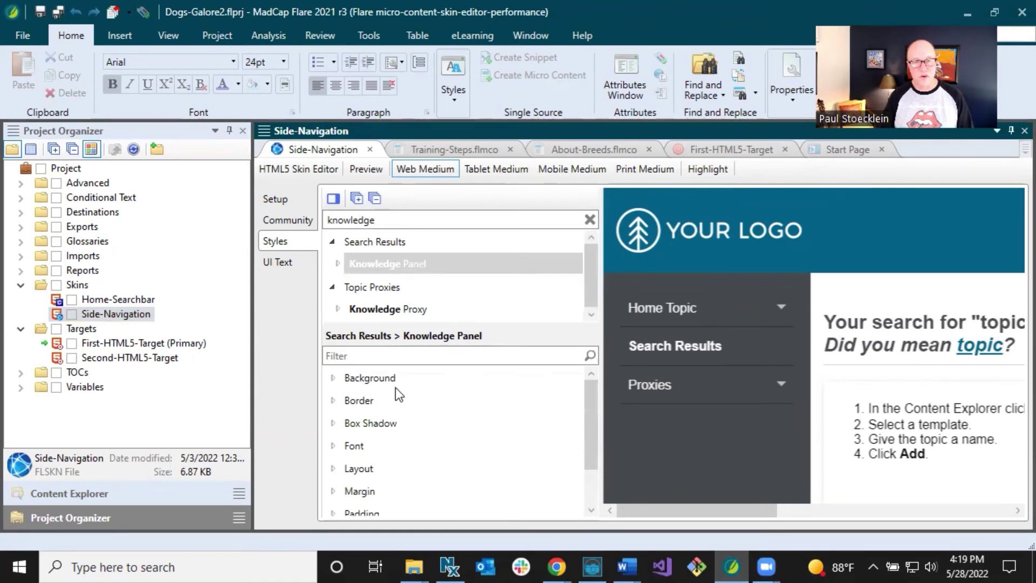
drag(591, 403, 591, 442)
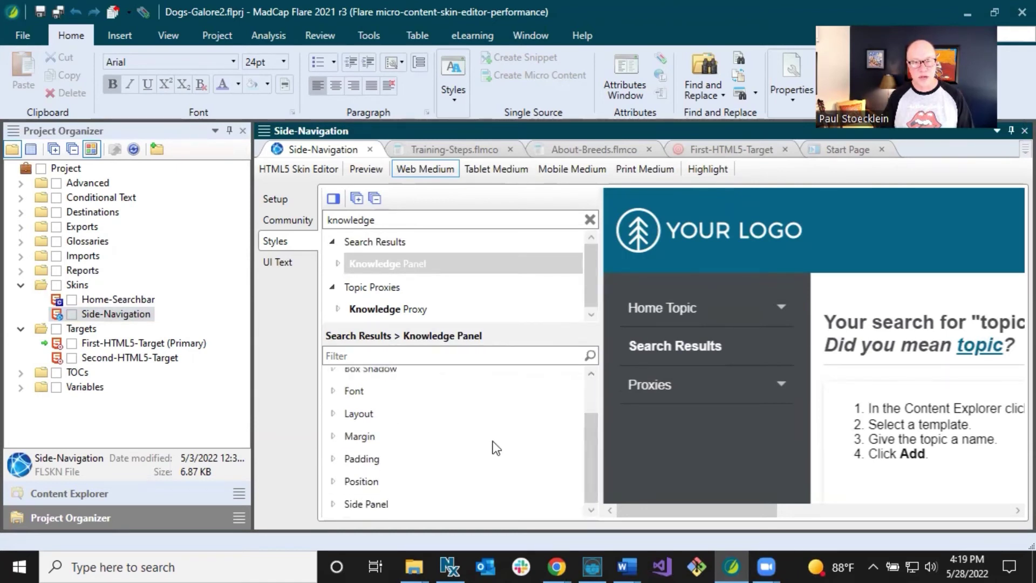
click(334, 482)
click(417, 501)
click(406, 529)
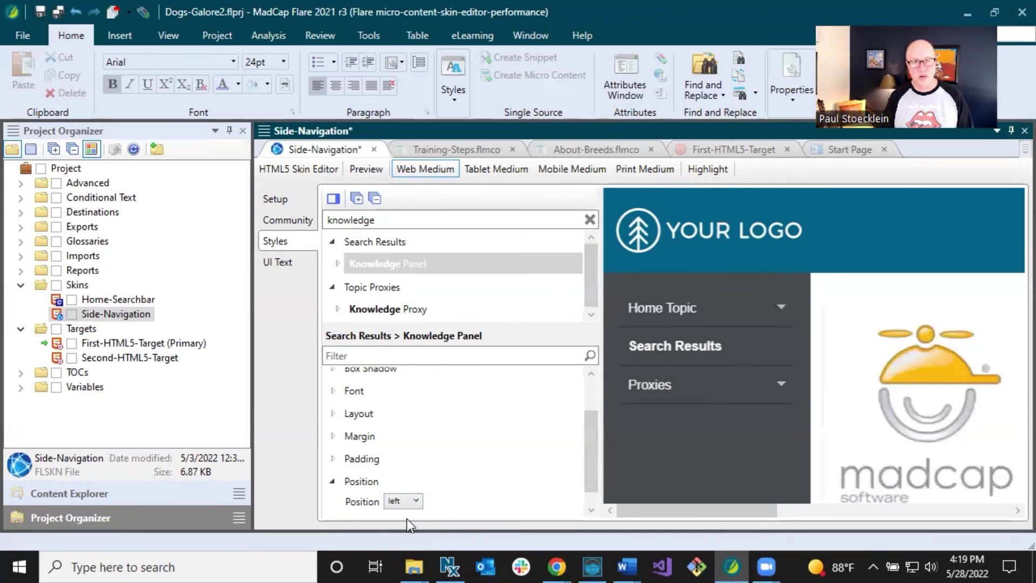
Save the skin, build First-HTML5-Target, and open the rebuilt output in the browser.
click(57, 13)
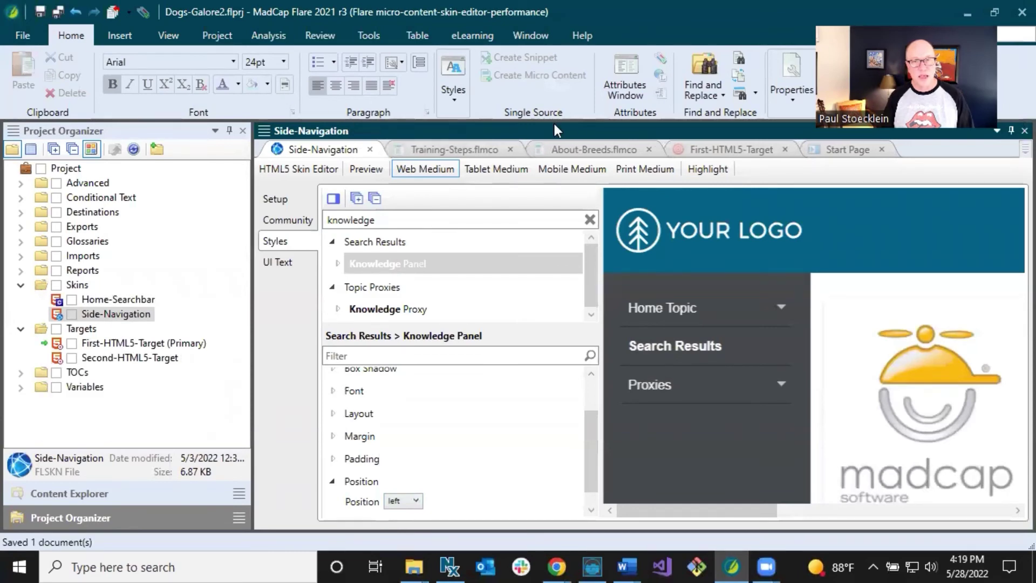
click(705, 147)
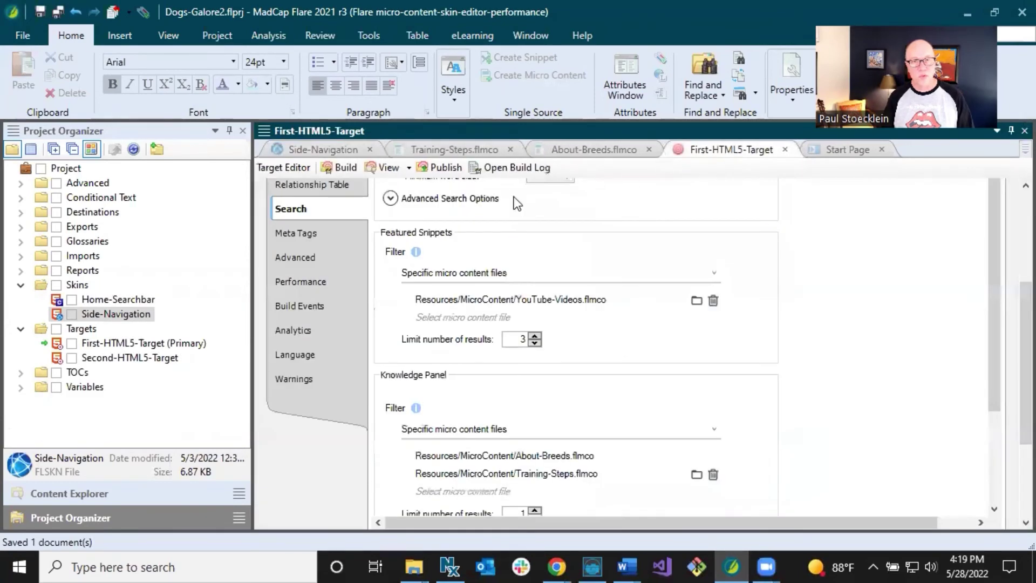
click(338, 173)
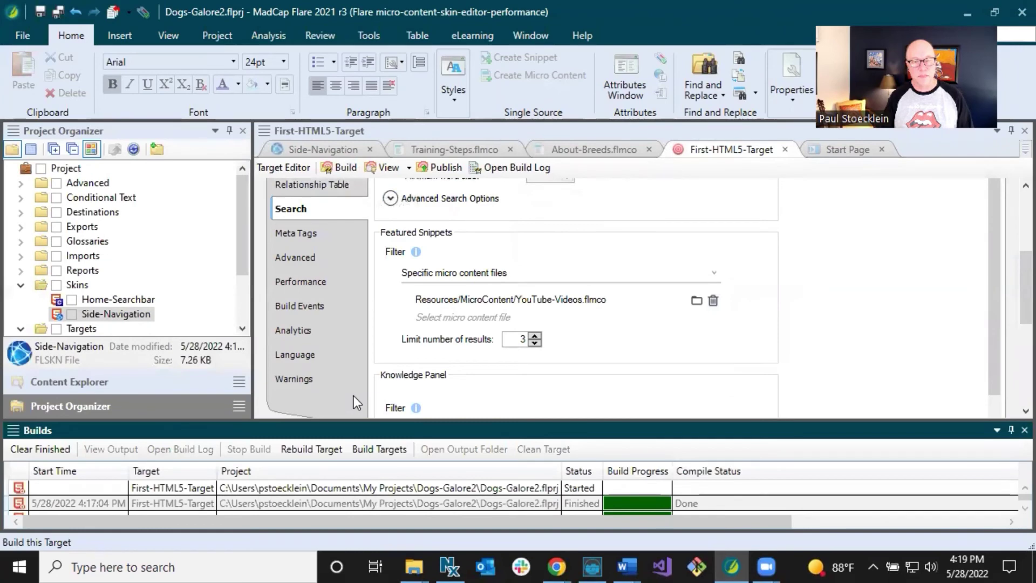
double_click(461, 491)
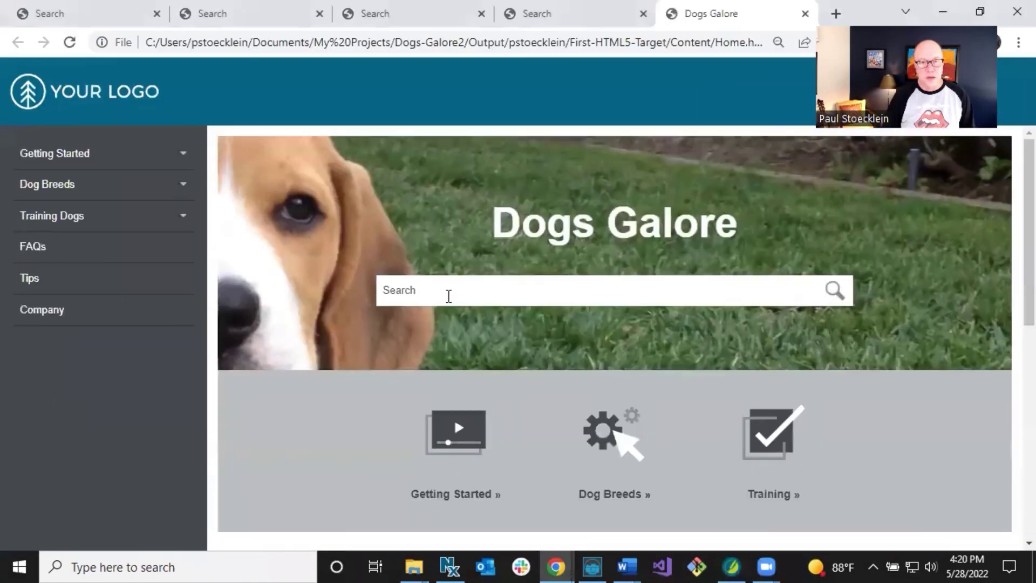
Search the rebuilt site for 'roll over', showing 3 results with the knowledge panel on the left.
click(449, 295)
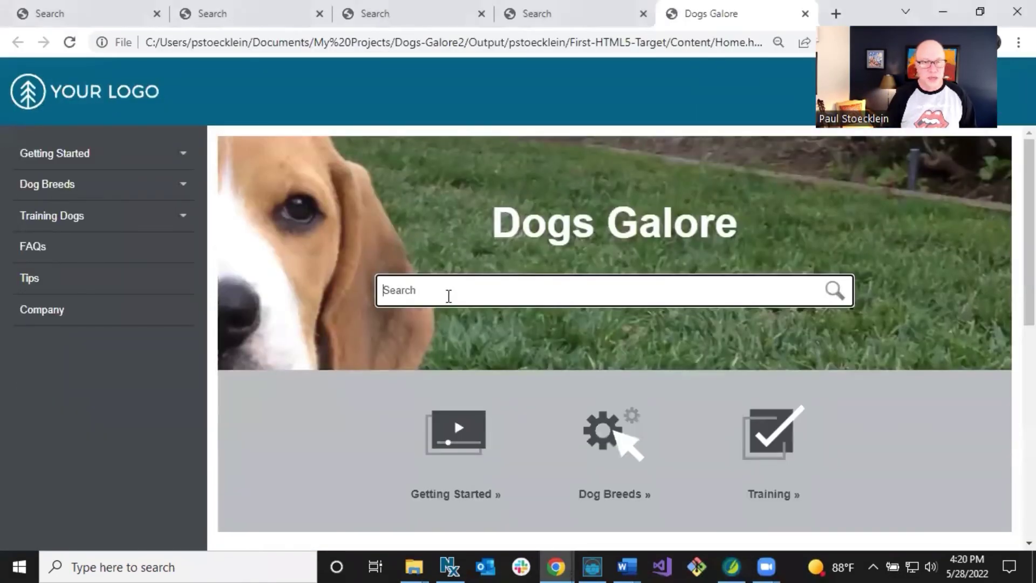
text(roll over)
key(Return)
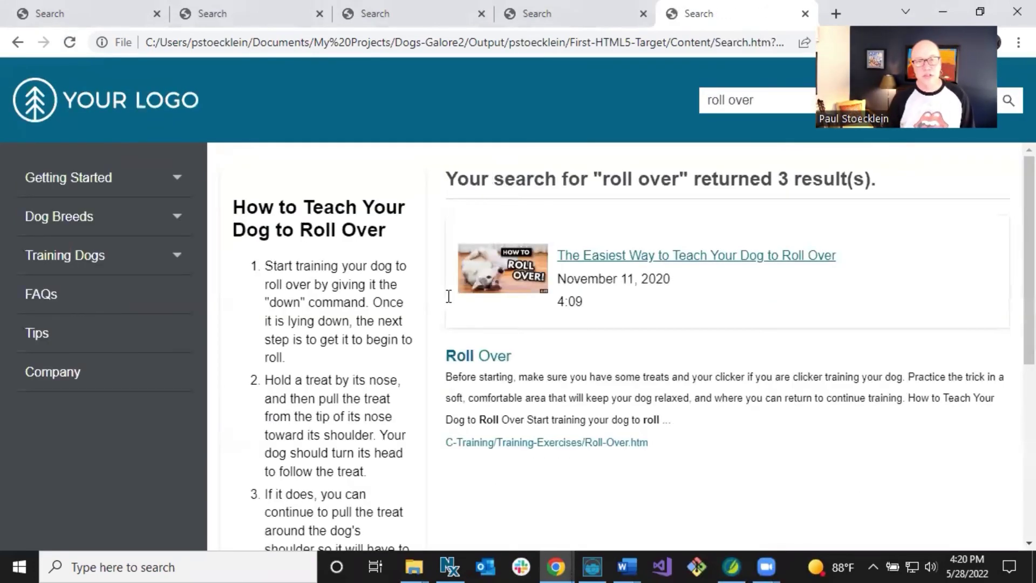